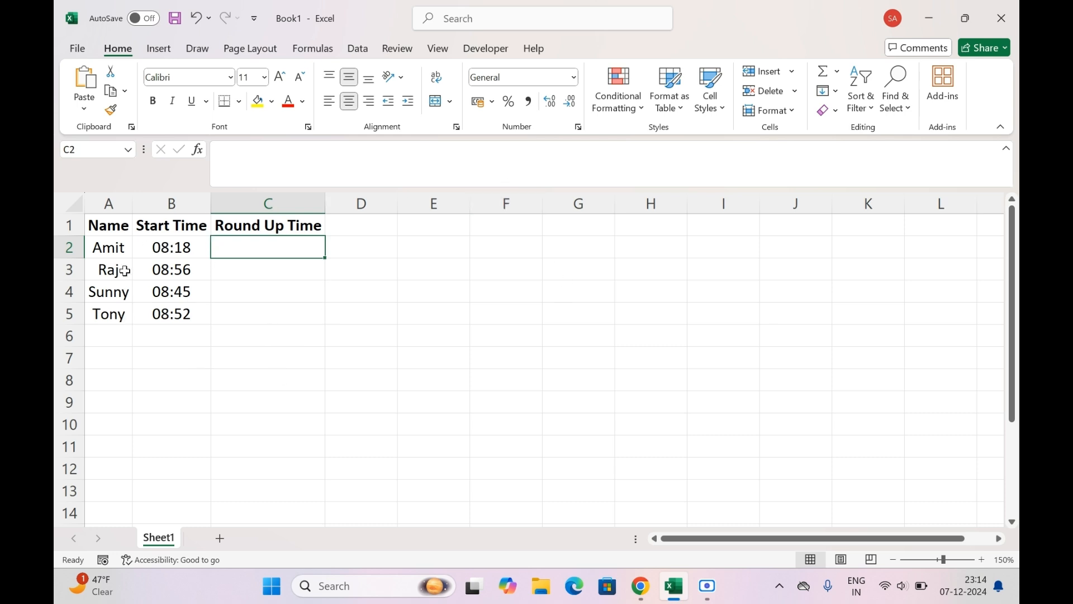
drag(120, 246, 121, 313)
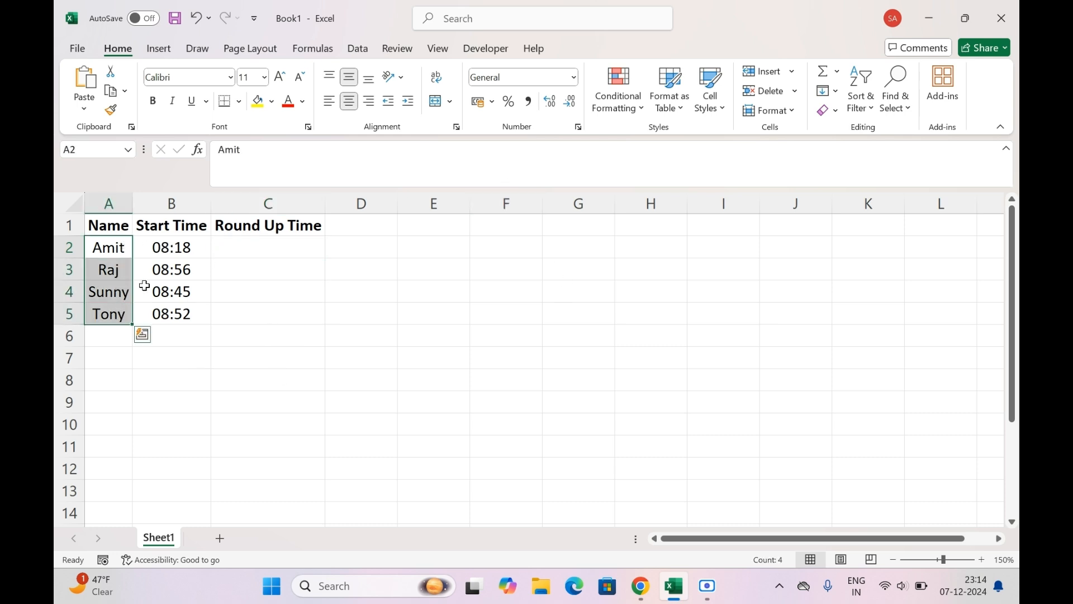
drag(178, 247, 172, 326)
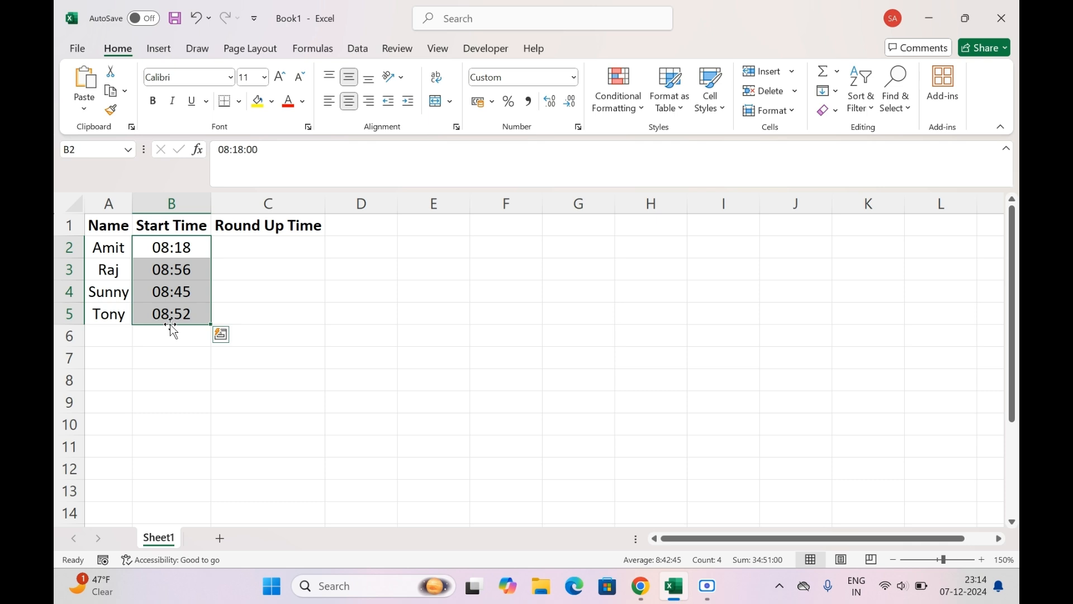
click(250, 248)
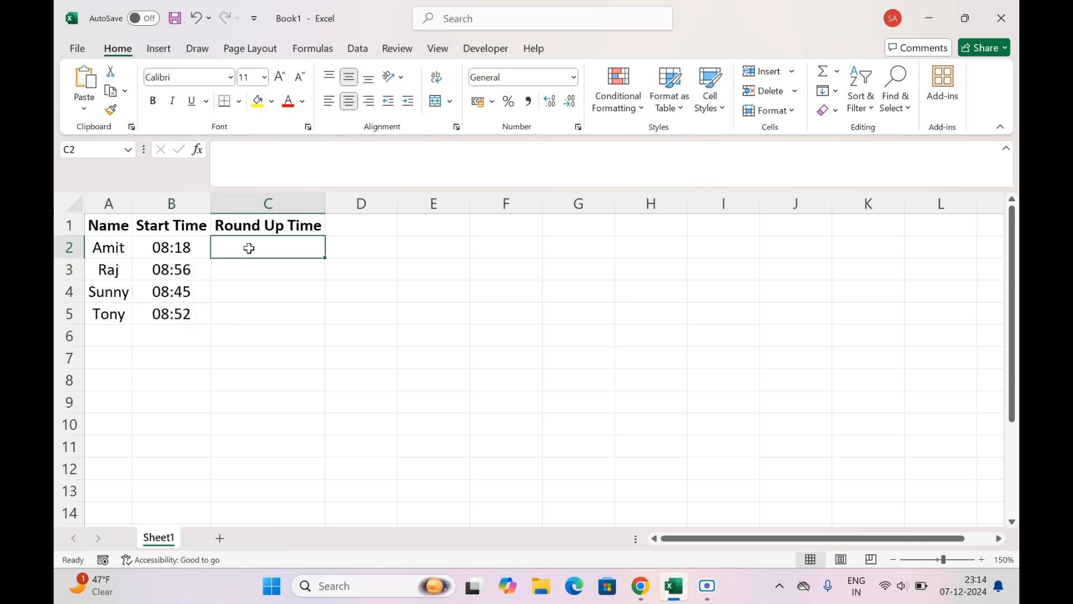
click(189, 248)
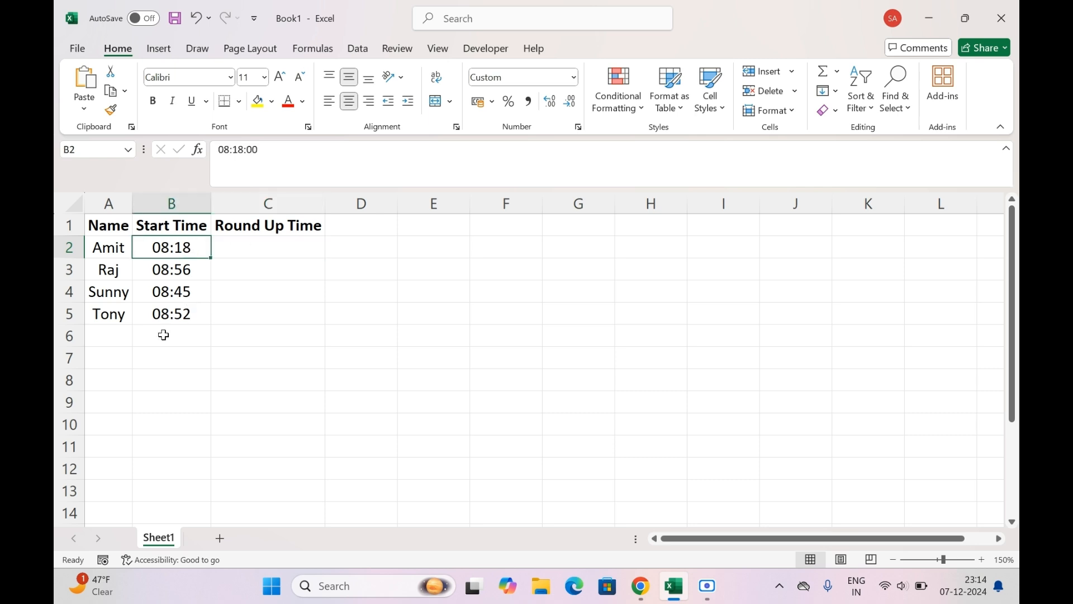
- Enter the formula =MROUND(B2,"00:15") in cell C2 to round the first start time to 15 minutes
click(271, 245)
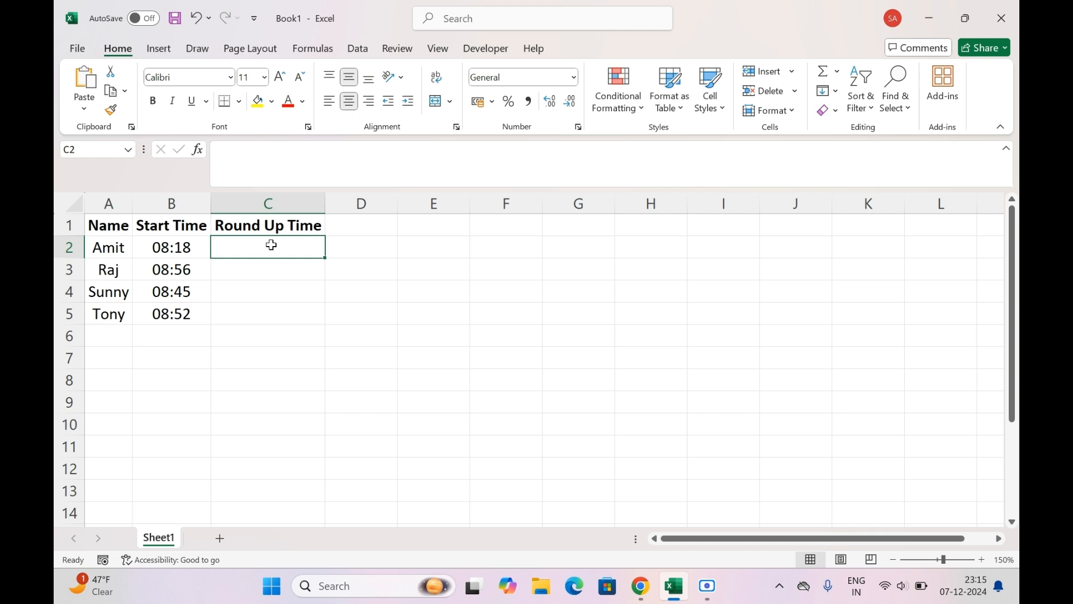
text(=mr)
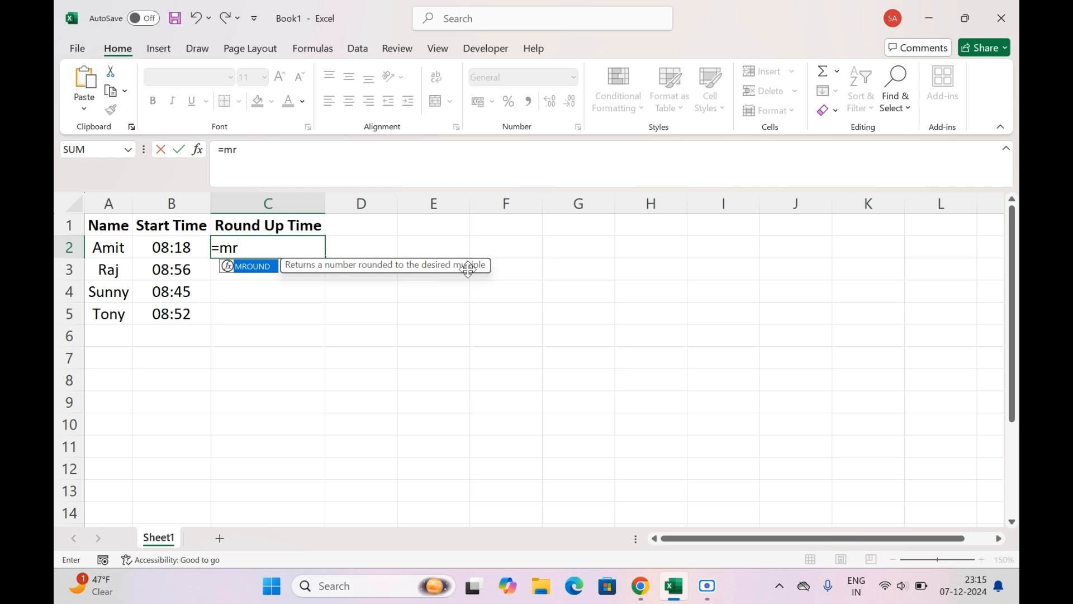
double_click(260, 269)
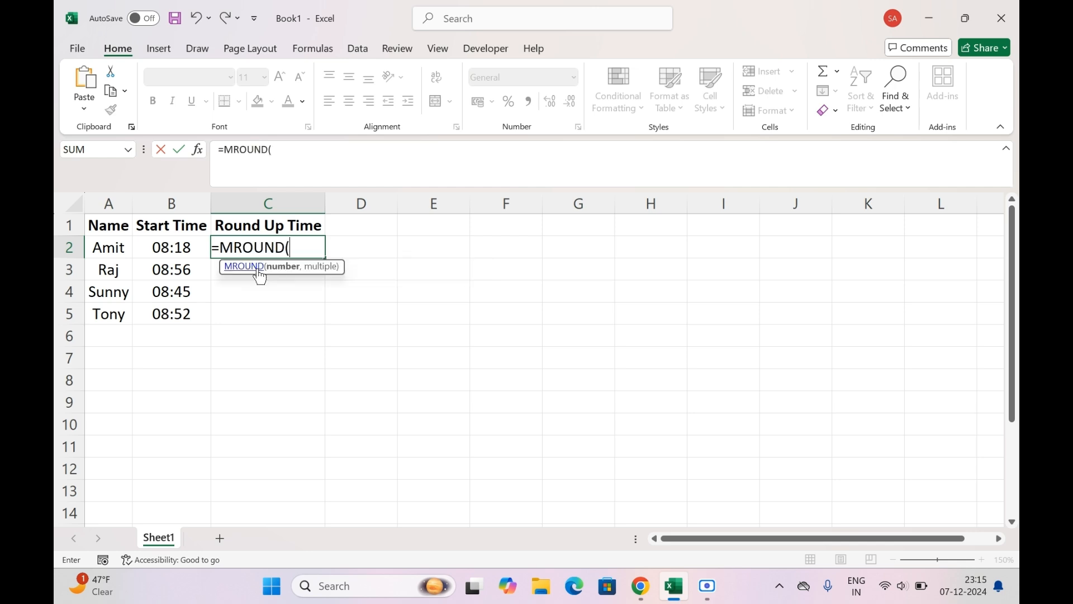
click(188, 247)
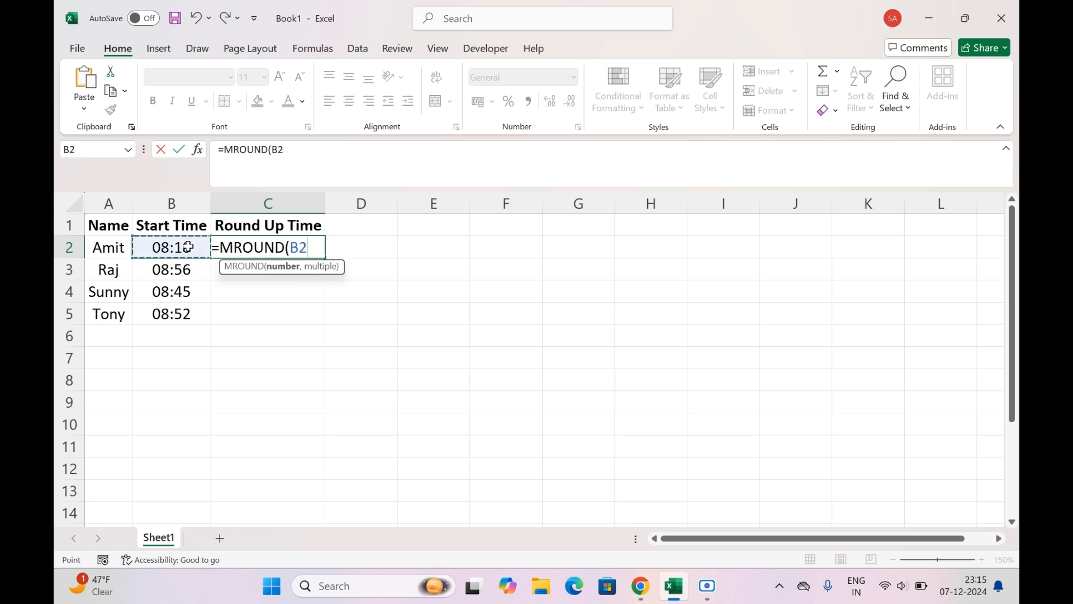
text(,)
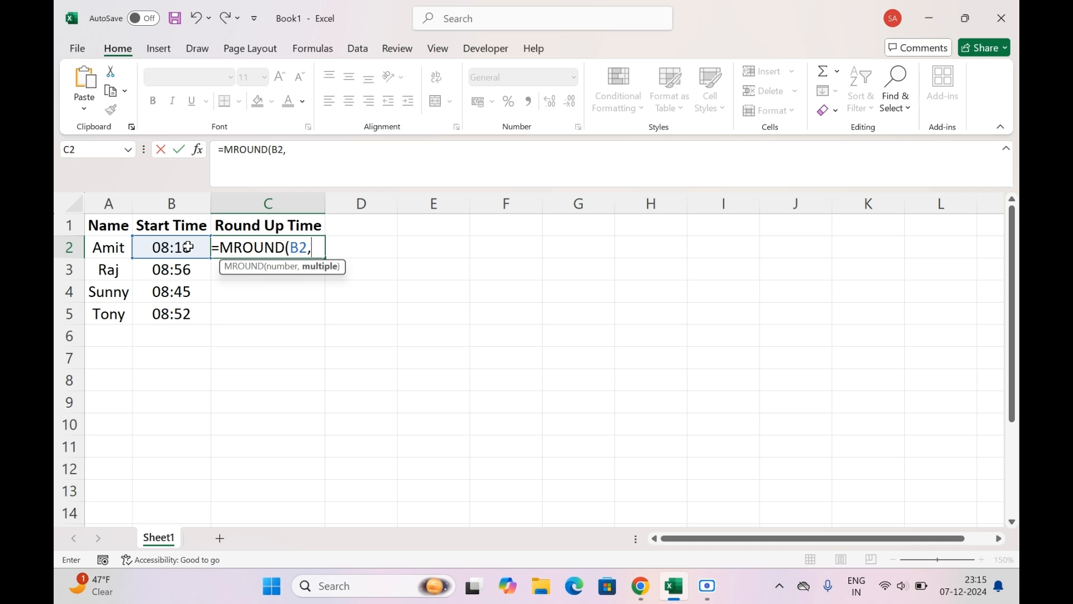
text("0)
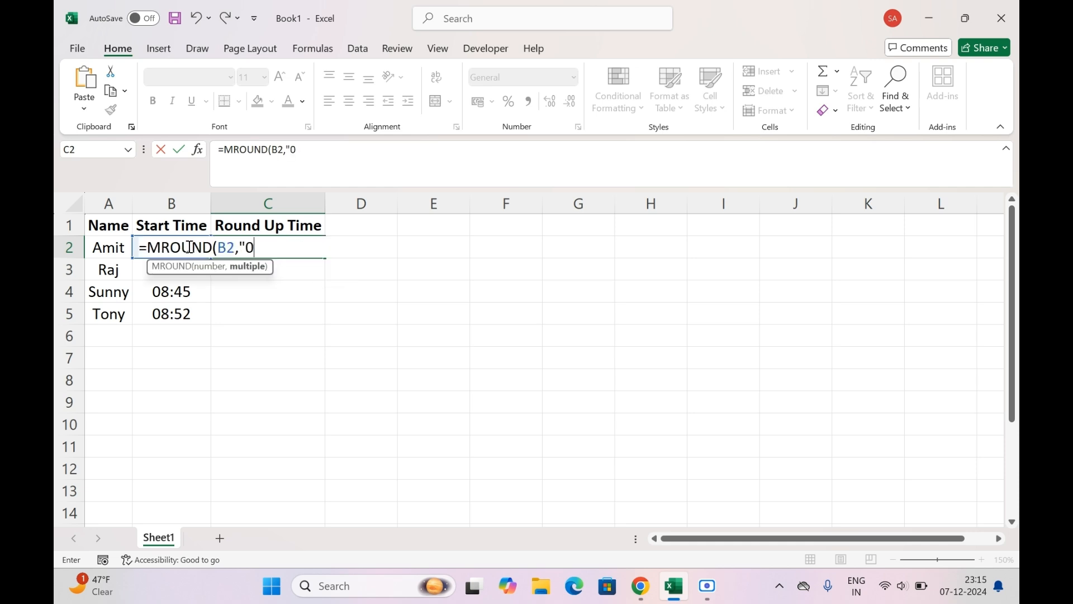
text(0:15"))
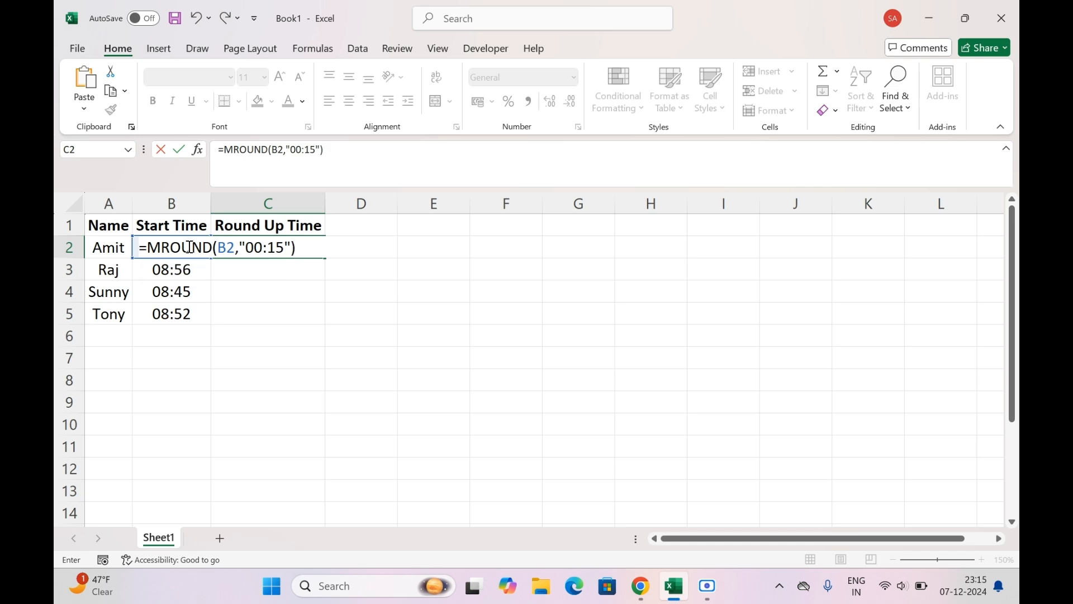
key(Return)
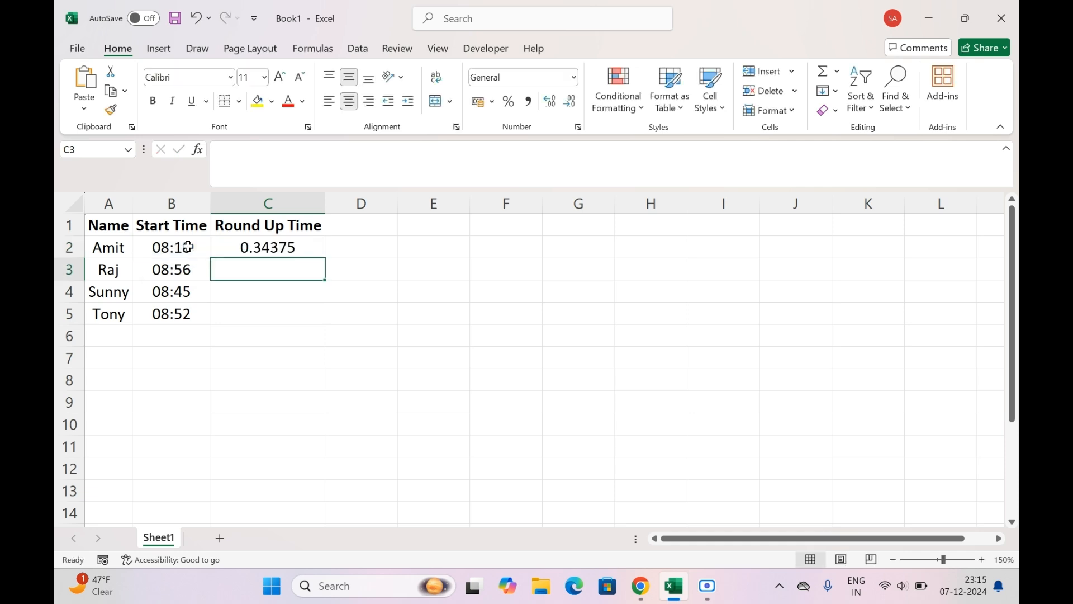
- Format cells C2:C5 with the Time number format, using the 13:30 type
click(300, 244)
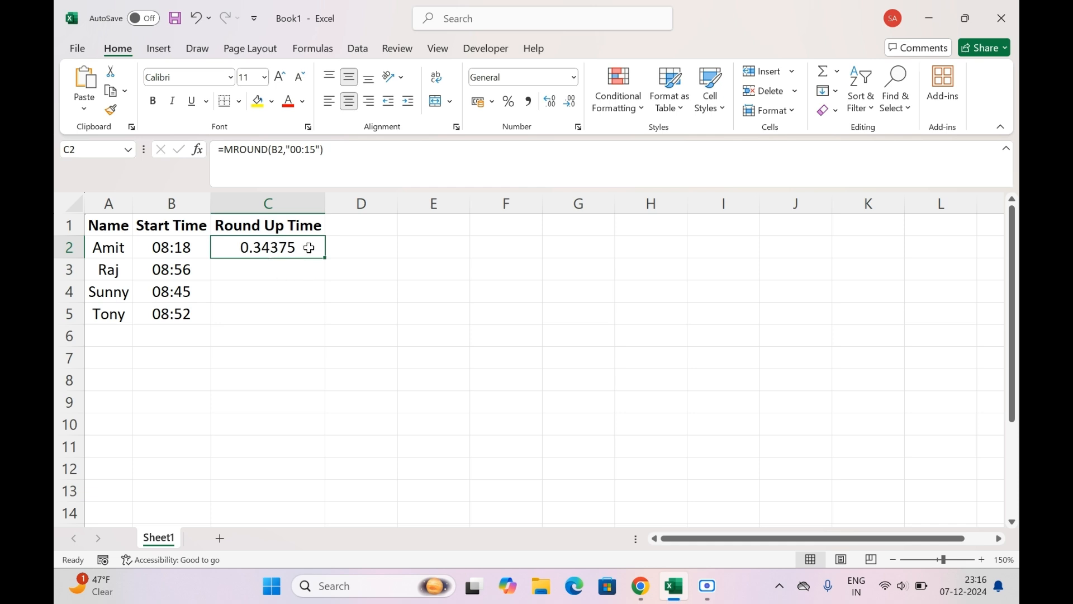
drag(309, 247, 311, 307)
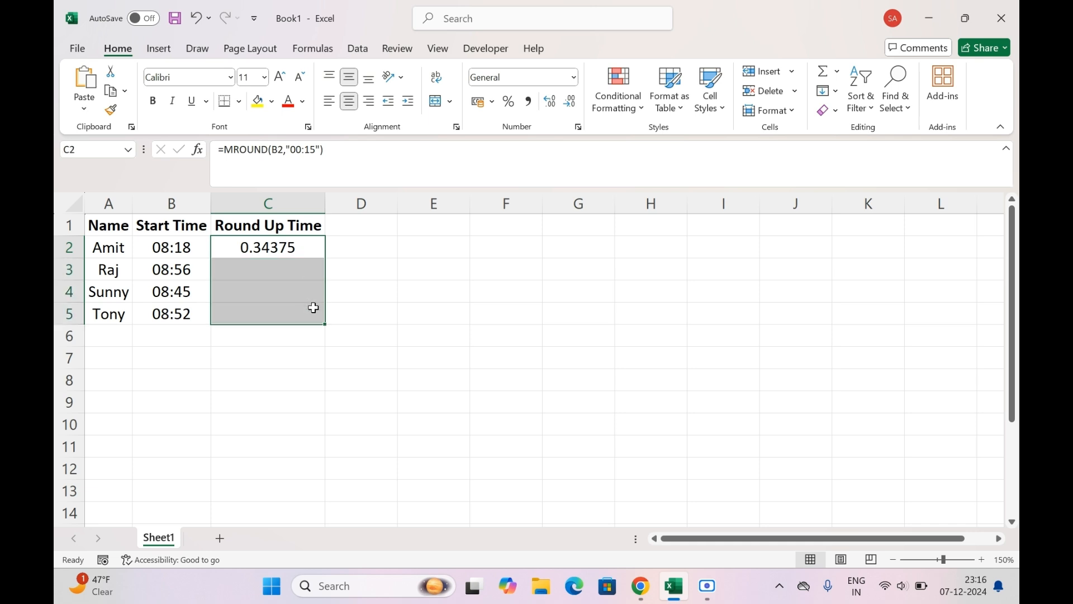
right_click(314, 312)
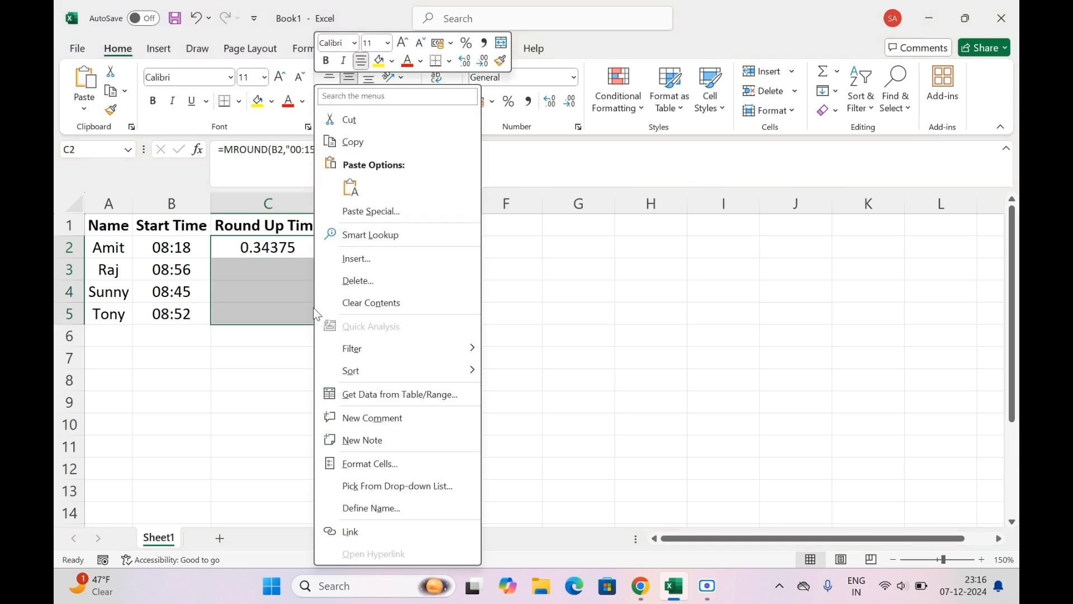
click(373, 468)
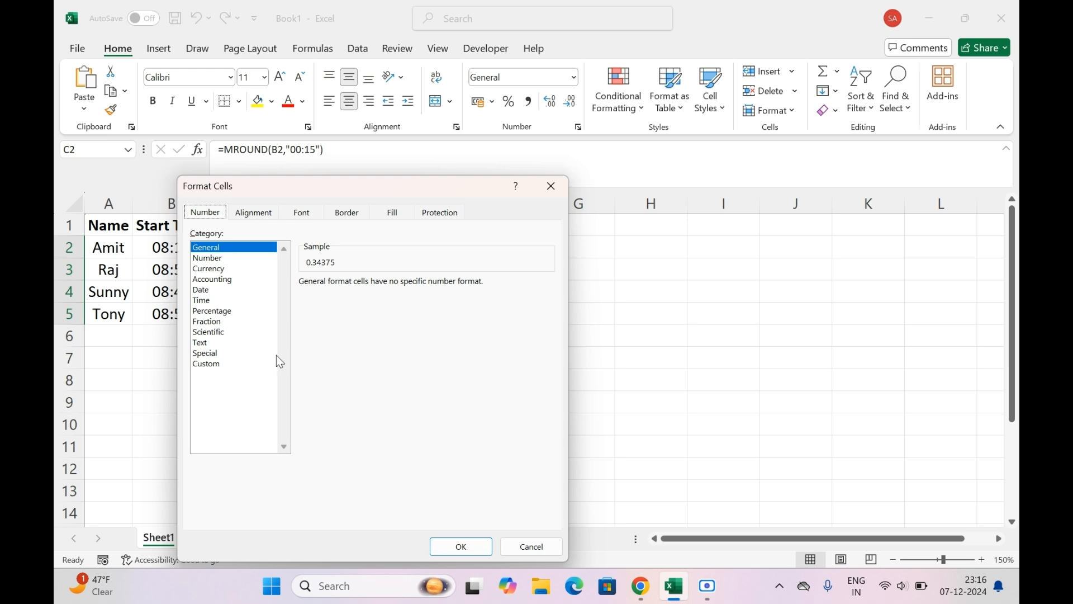
click(219, 301)
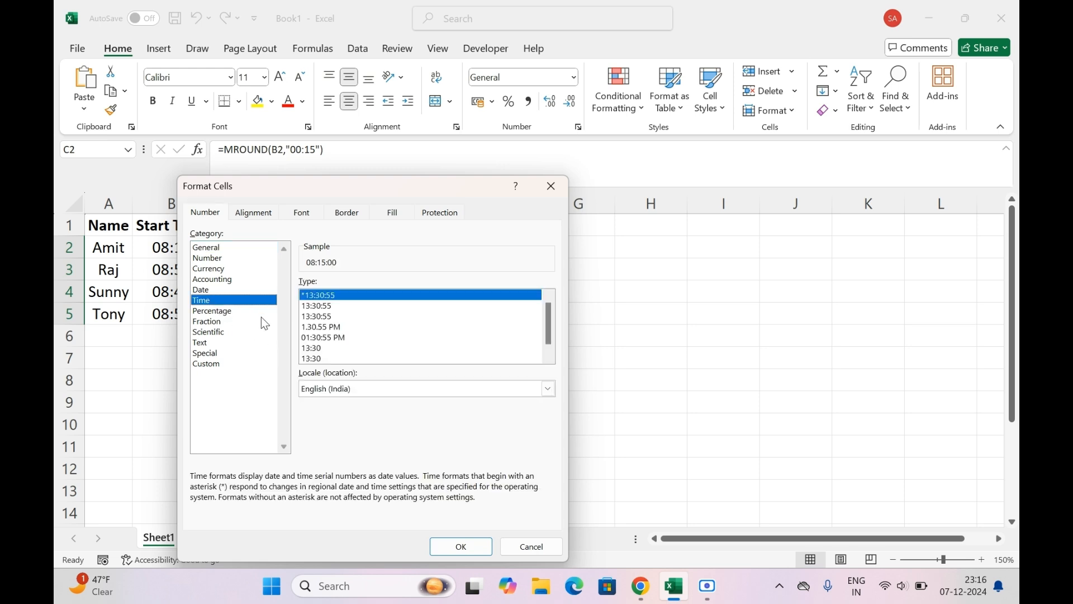
click(315, 349)
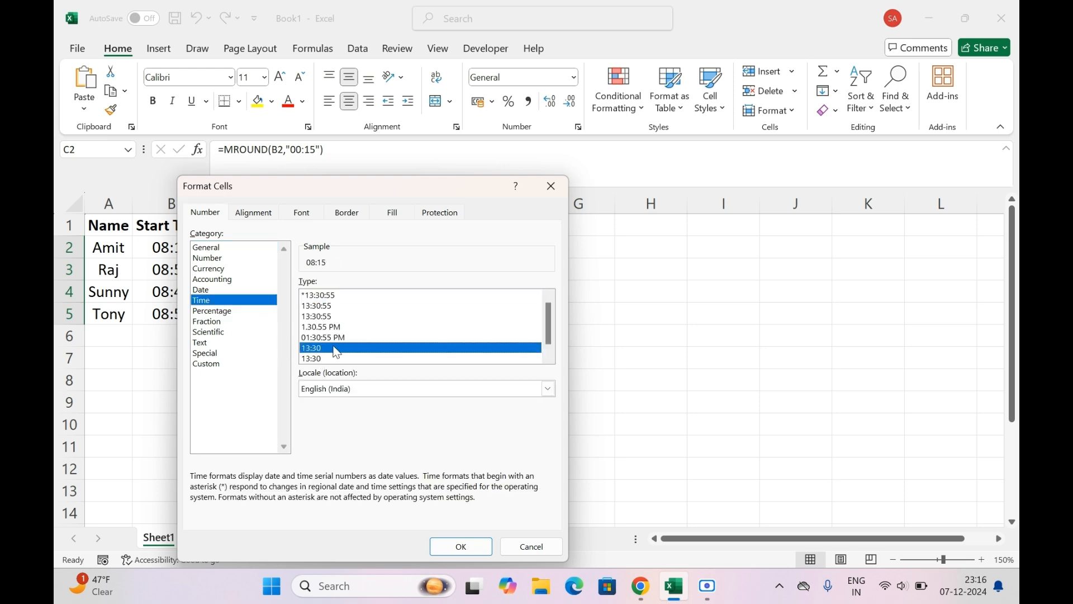
click(461, 547)
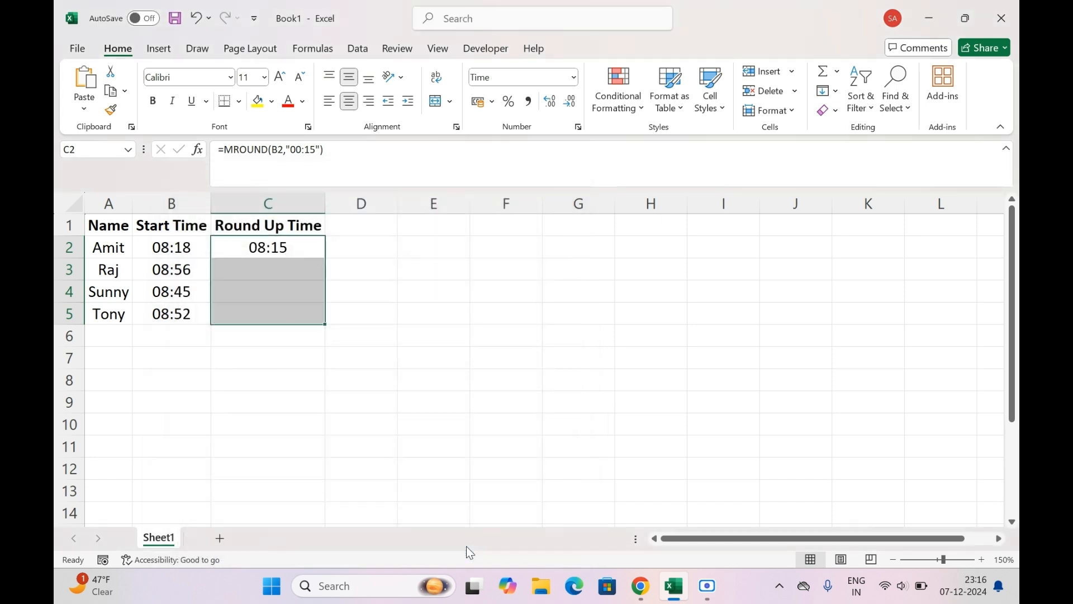
- Fill the 15-minute rounding formula from C2 down through C5
click(285, 254)
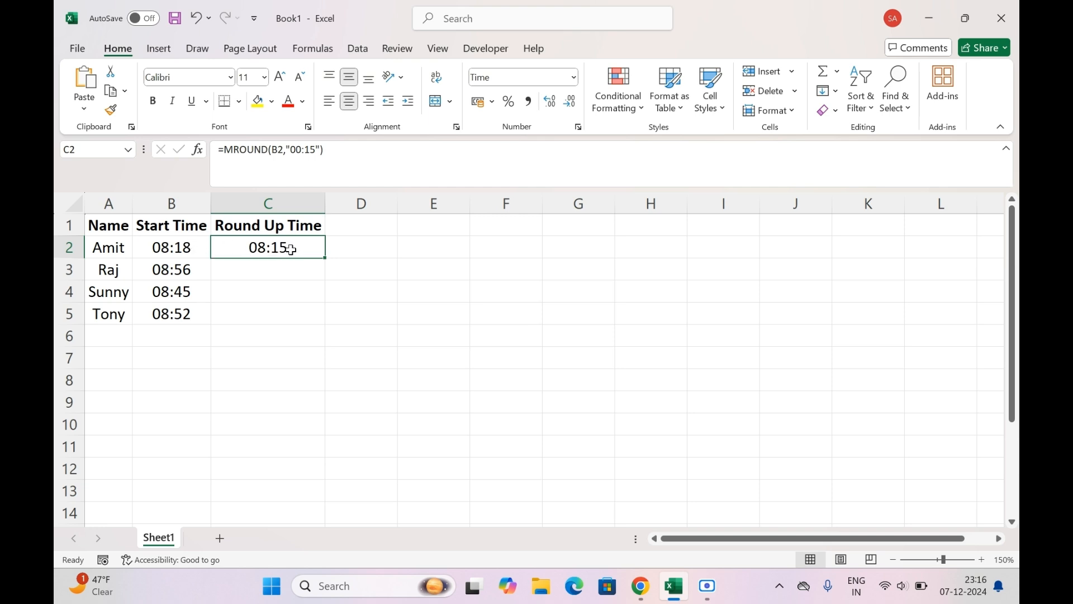
click(187, 244)
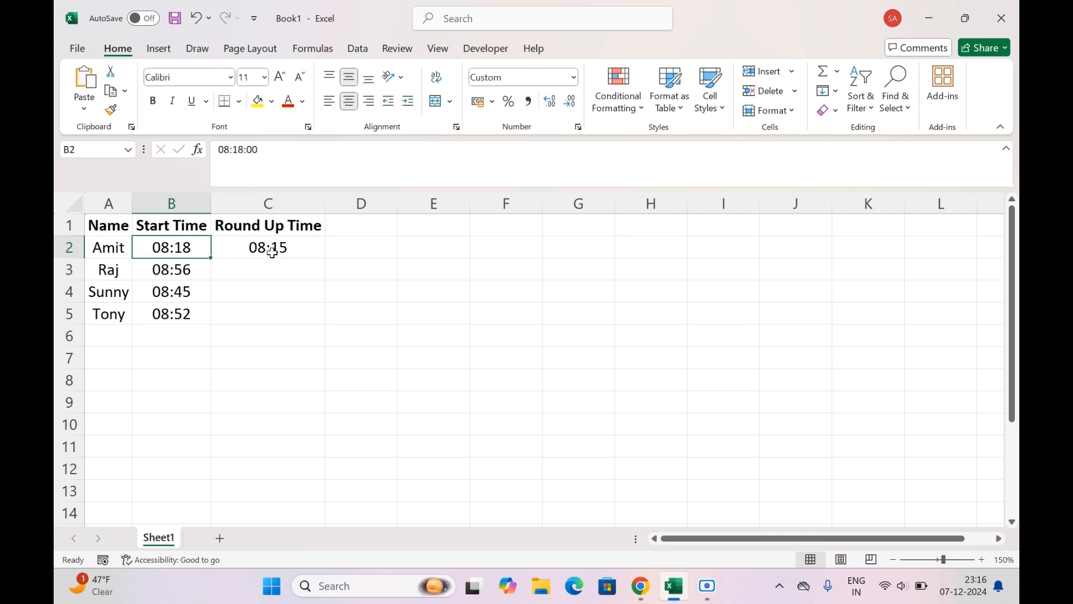
click(272, 252)
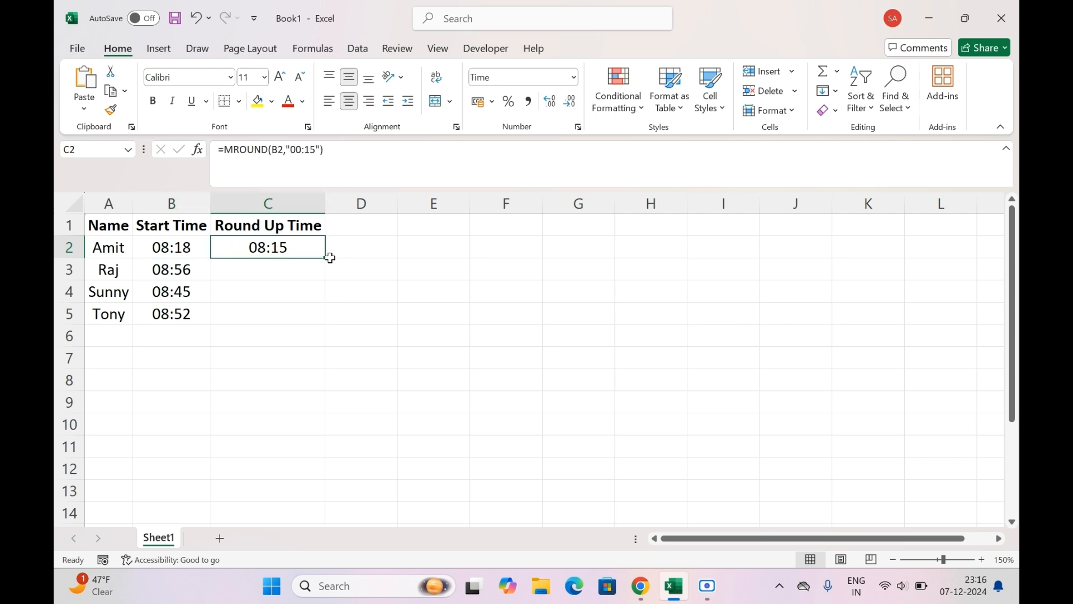
drag(324, 258, 319, 324)
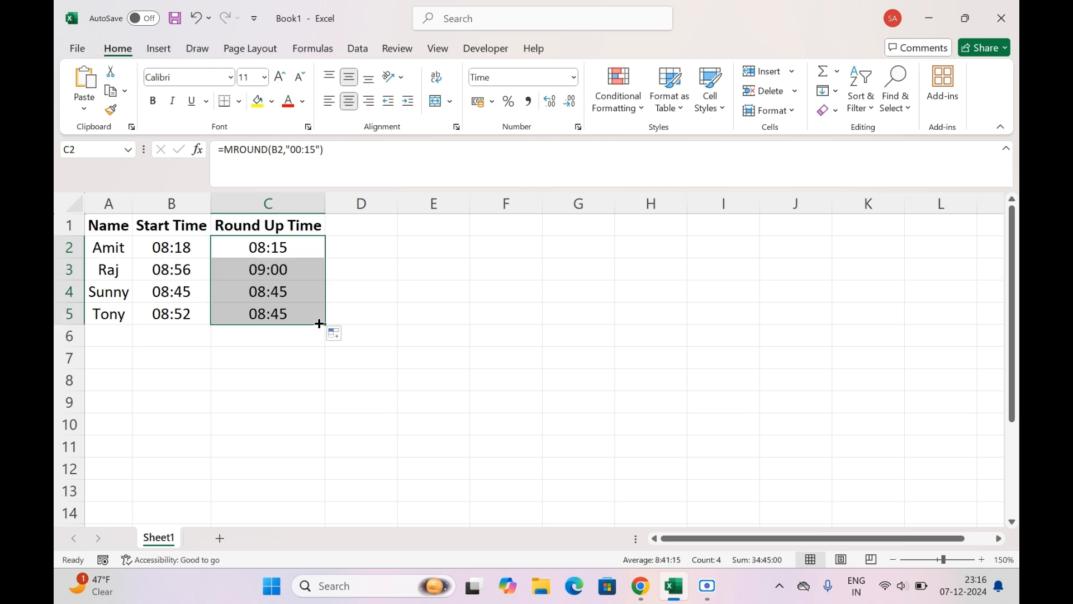
click(311, 246)
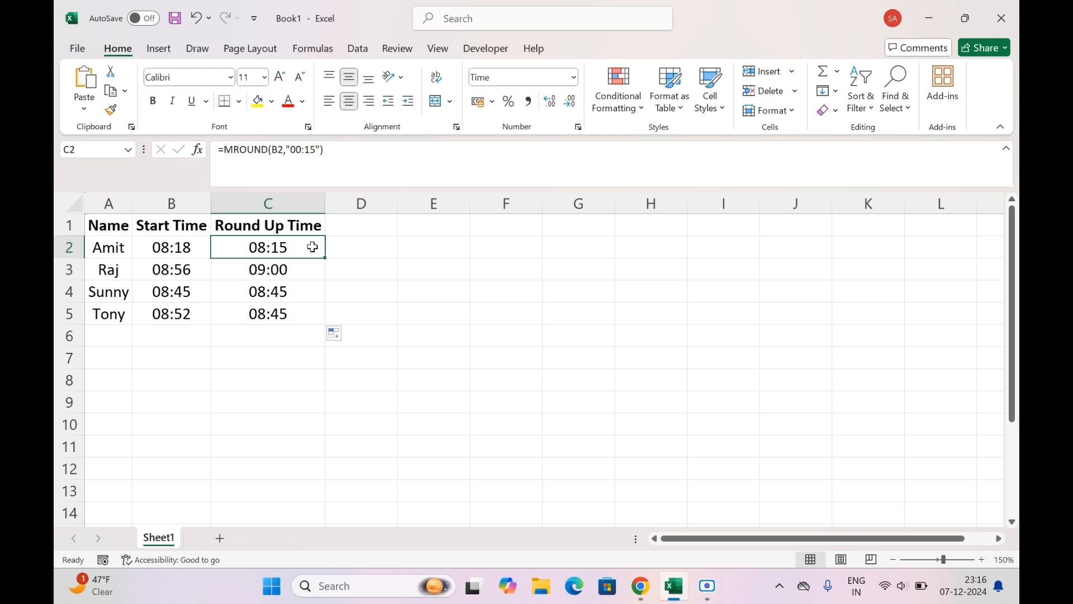
click(182, 248)
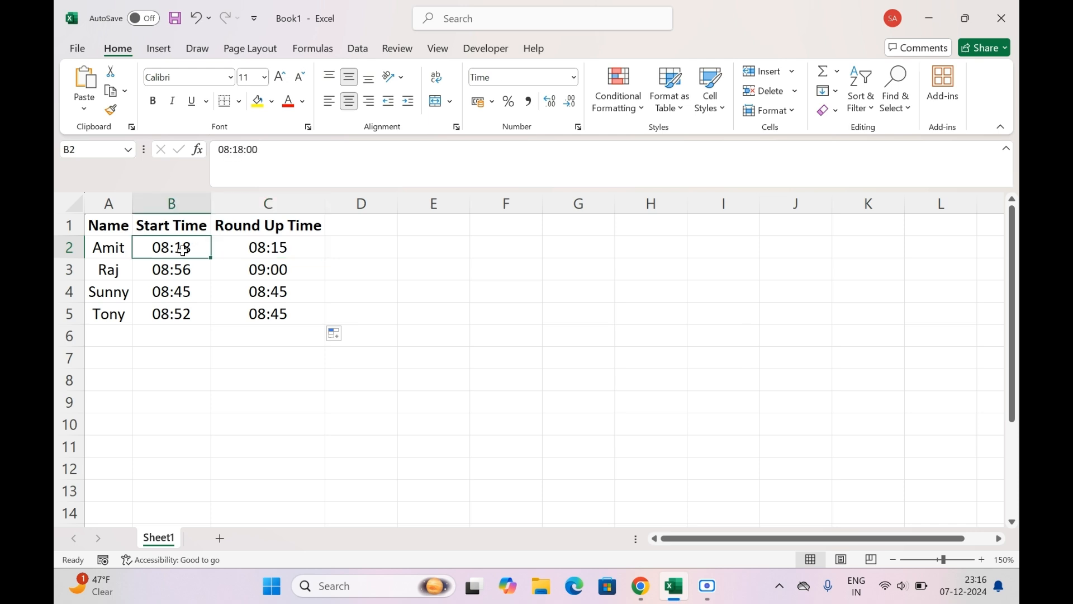
- Change the rounding multiple in the C2 formula to "00:30"
click(317, 247)
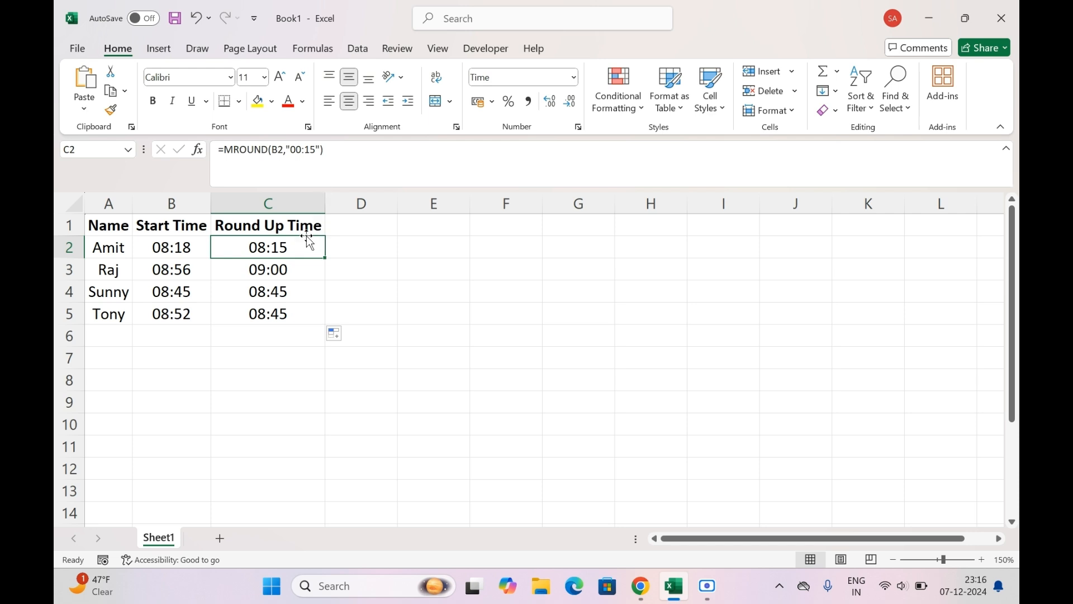
double_click(311, 246)
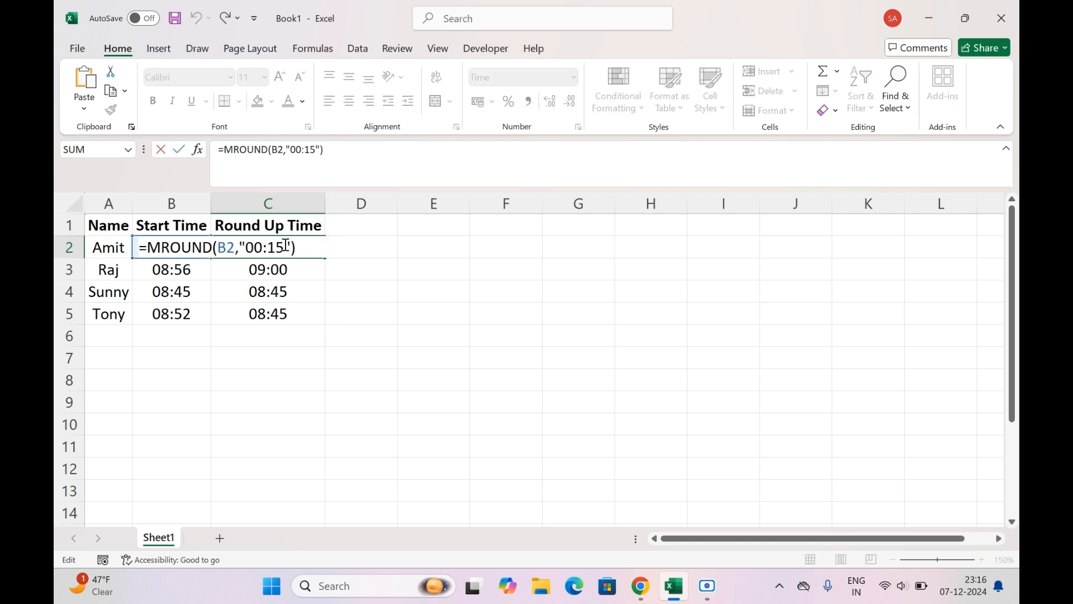
click(287, 246)
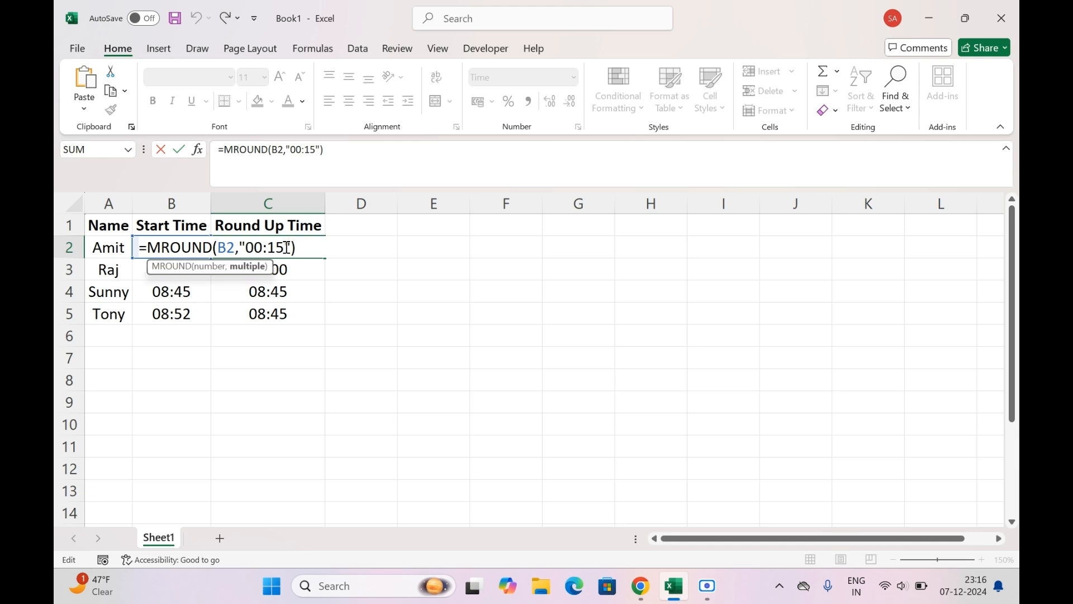
key(BackSpace)
key(BackSpace)
text(30)
key(Return)
- Fill the 30-minute rounding formula from C2 down through C5 and compare the rounded times with the start times
click(285, 247)
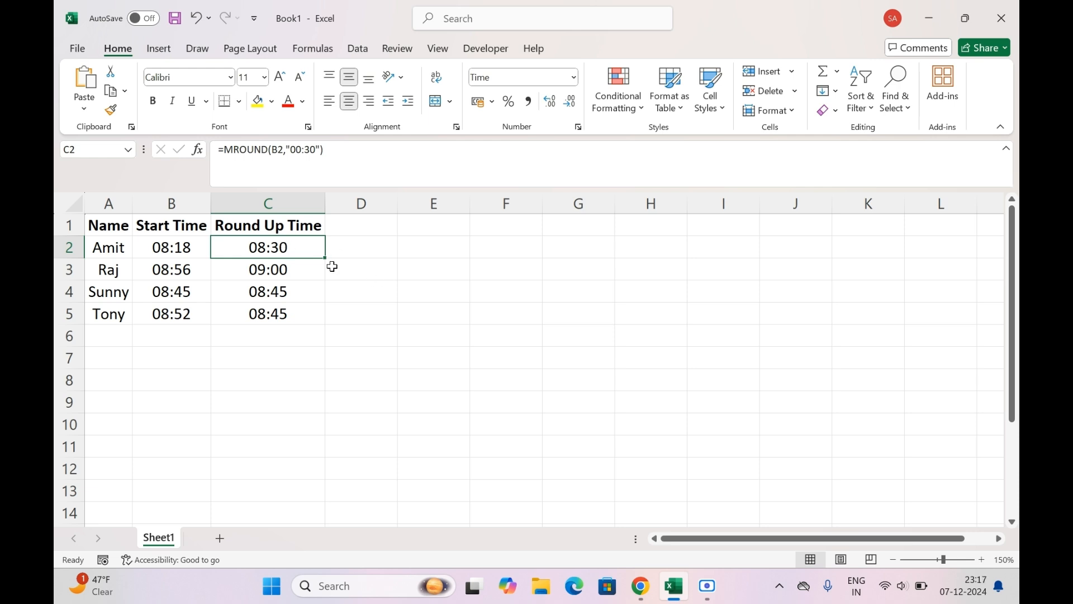
drag(328, 256, 325, 319)
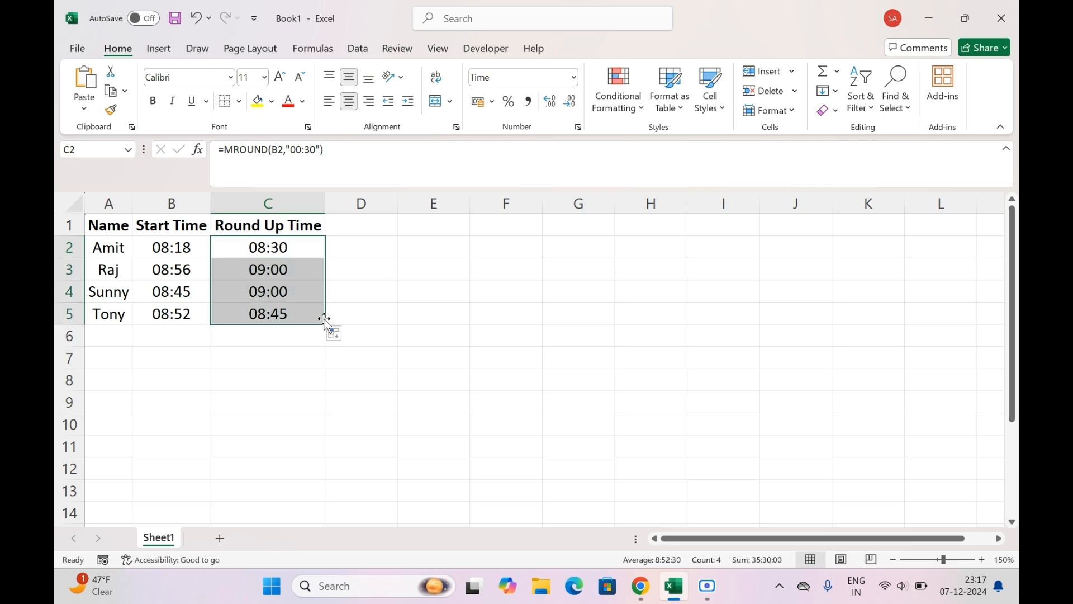
click(297, 269)
drag(184, 270, 191, 314)
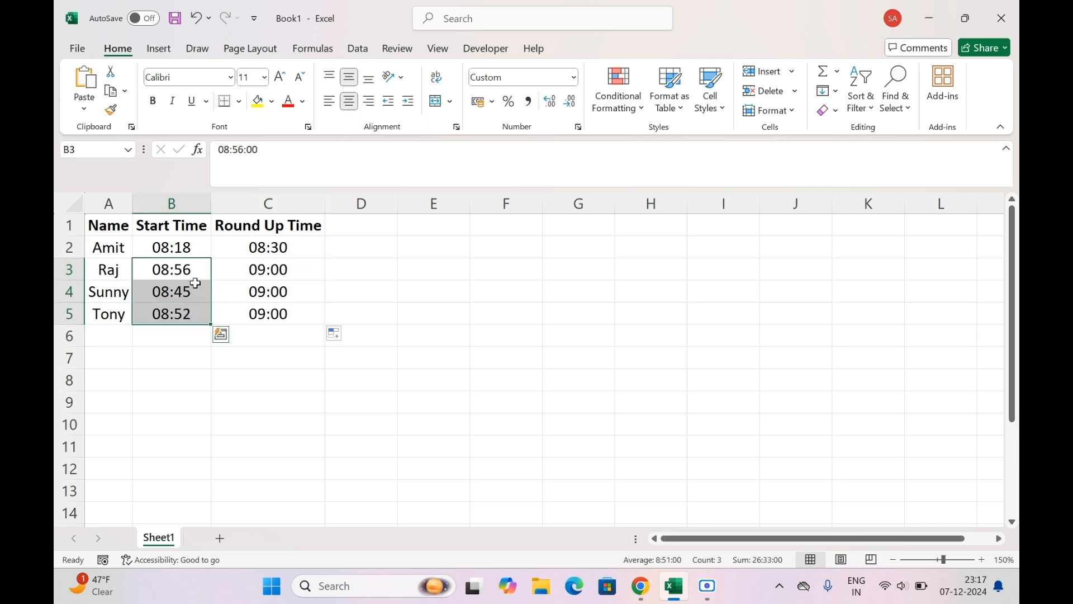
drag(289, 270, 295, 312)
click(294, 311)
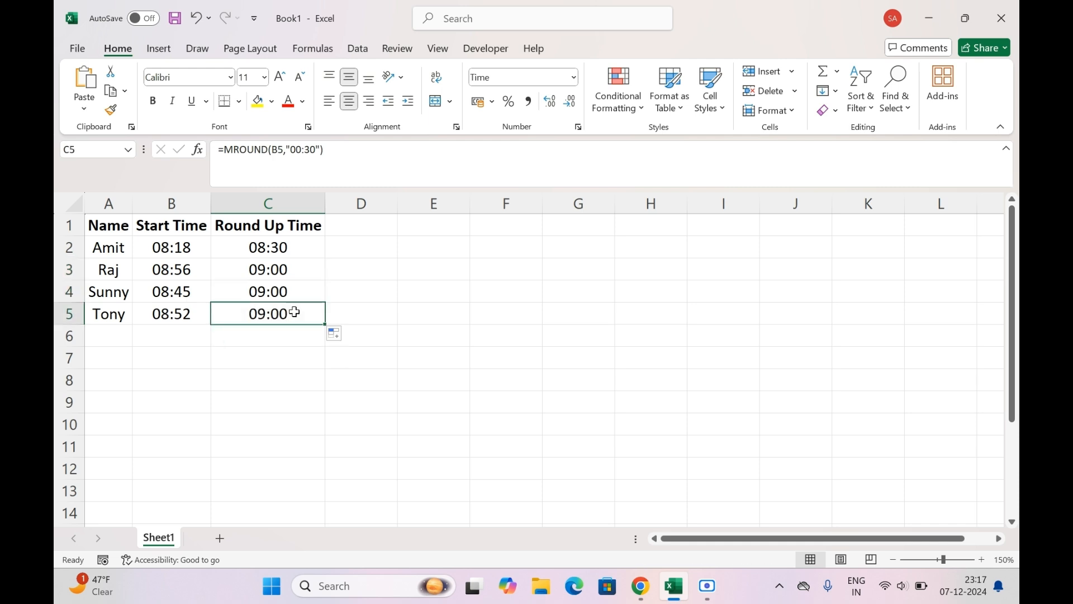
- Change the rounding multiple in the C2 formula to "01:00"
click(302, 245)
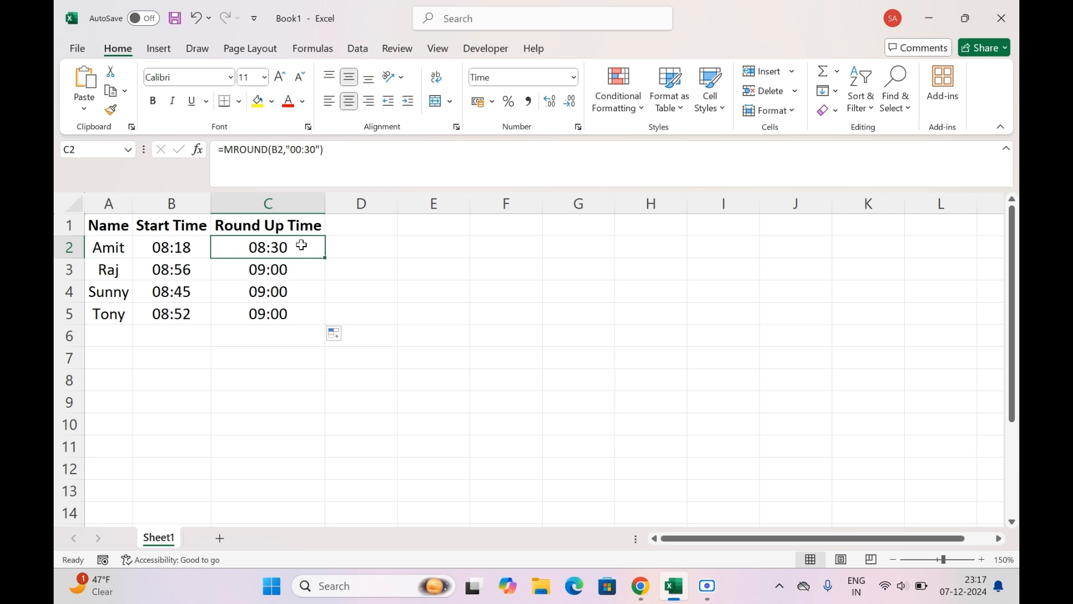
double_click(301, 245)
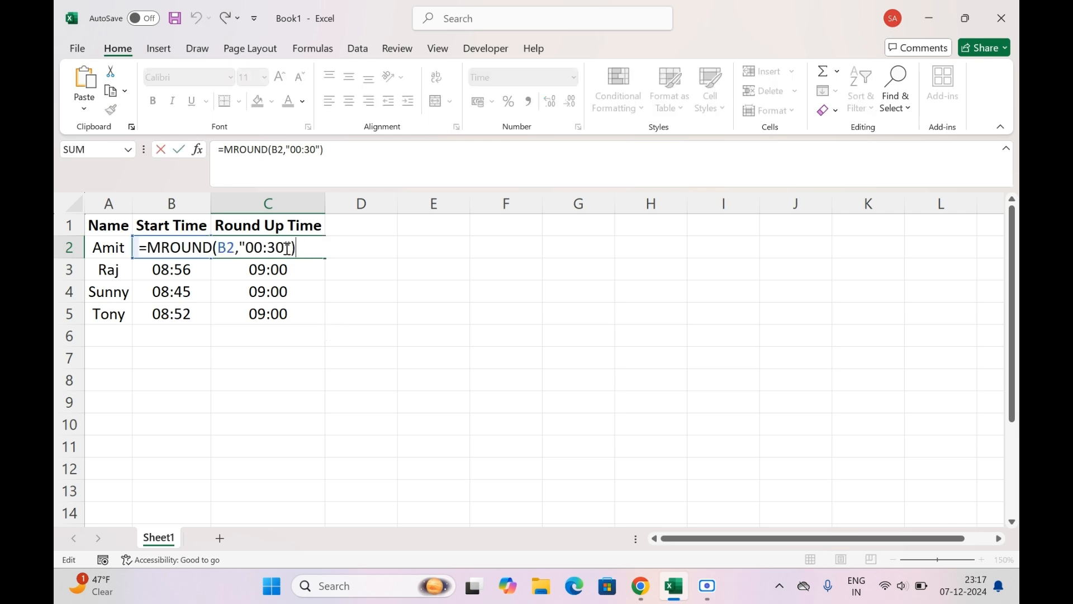
key(BackSpace)
key(BackSpace)
key(BackSpace)
key(BackSpace)
key(BackSpace)
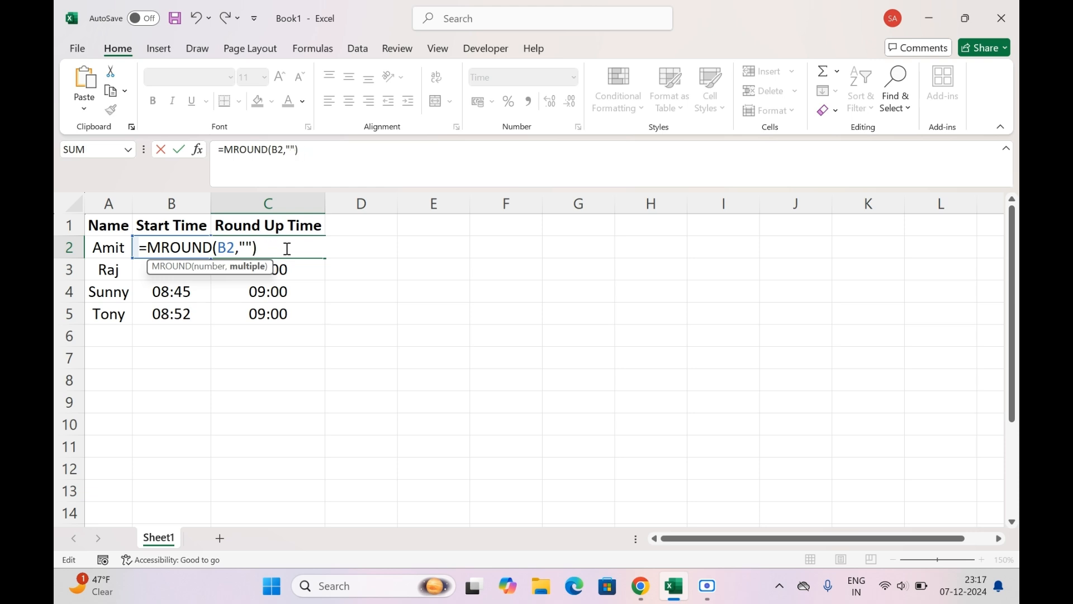
text(01:00)
key(Return)
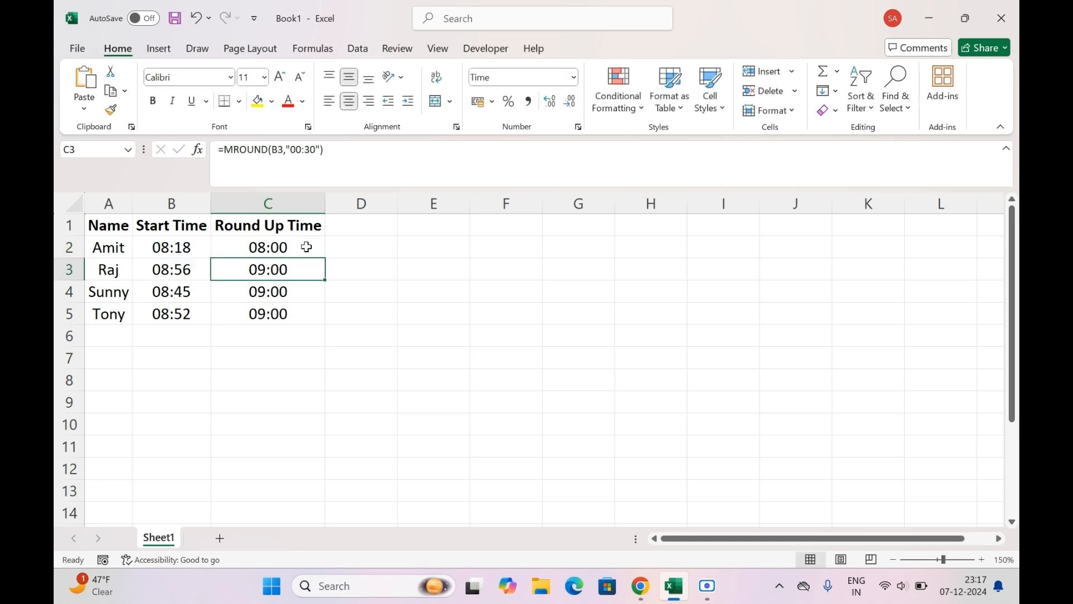
- Fill the one-hour rounding formula from C2 down through C5
click(305, 247)
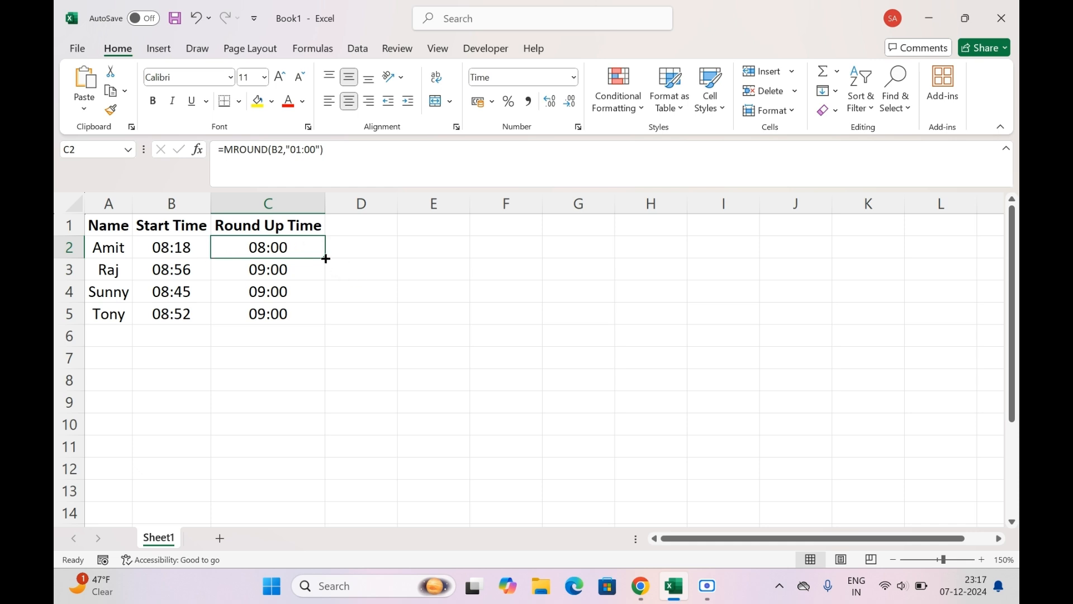
drag(325, 258, 321, 314)
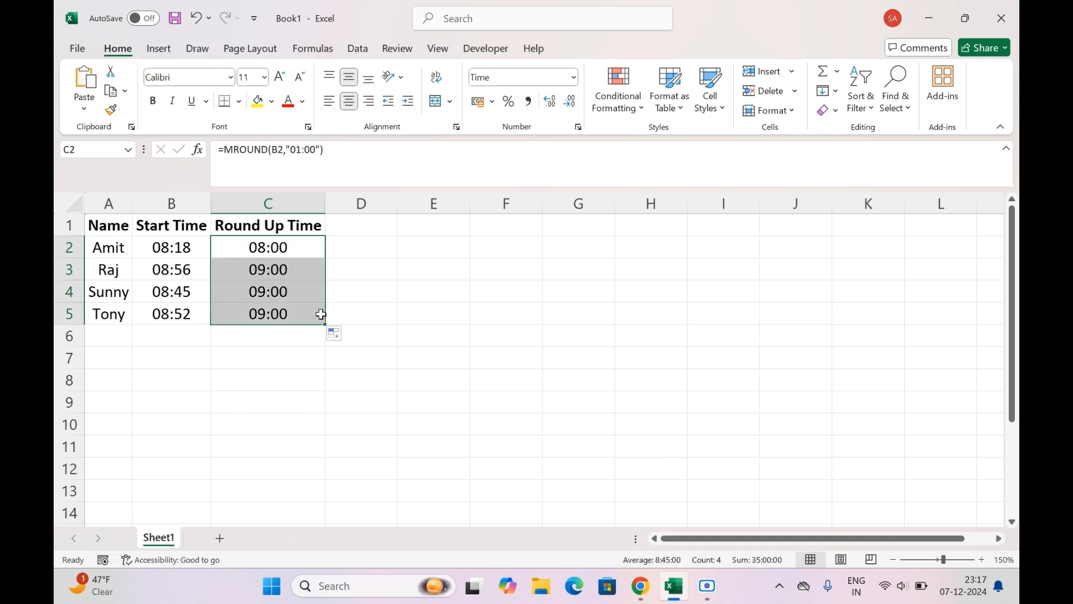
click(300, 255)
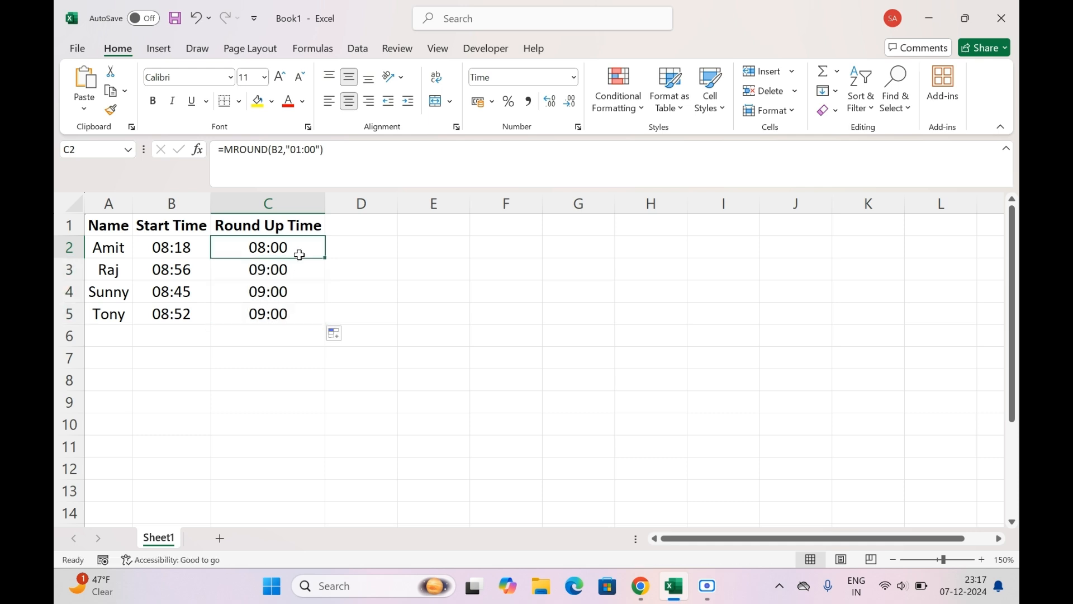